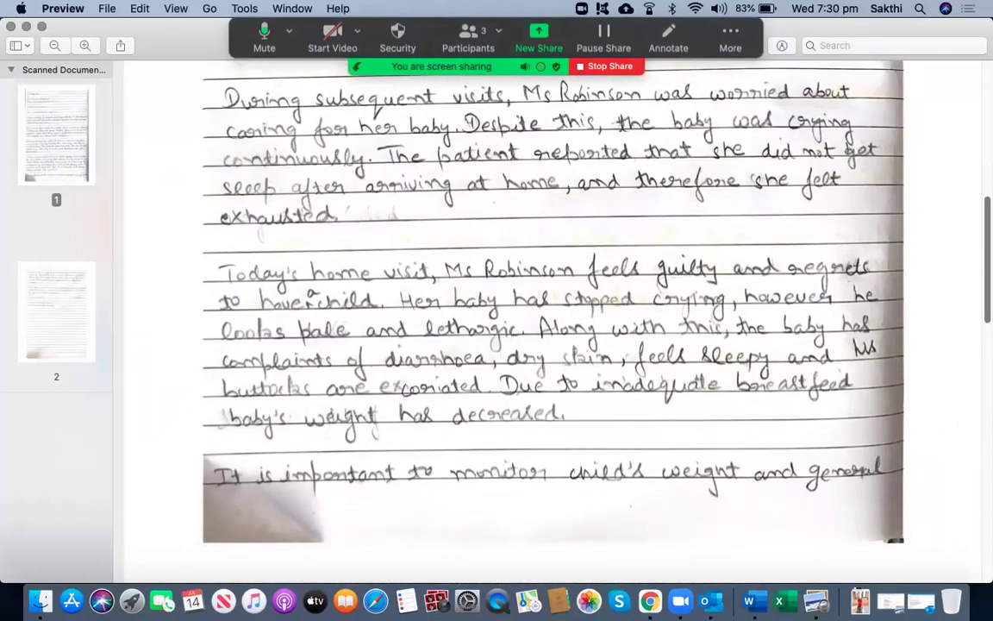
scroll(552, 310, down, 1)
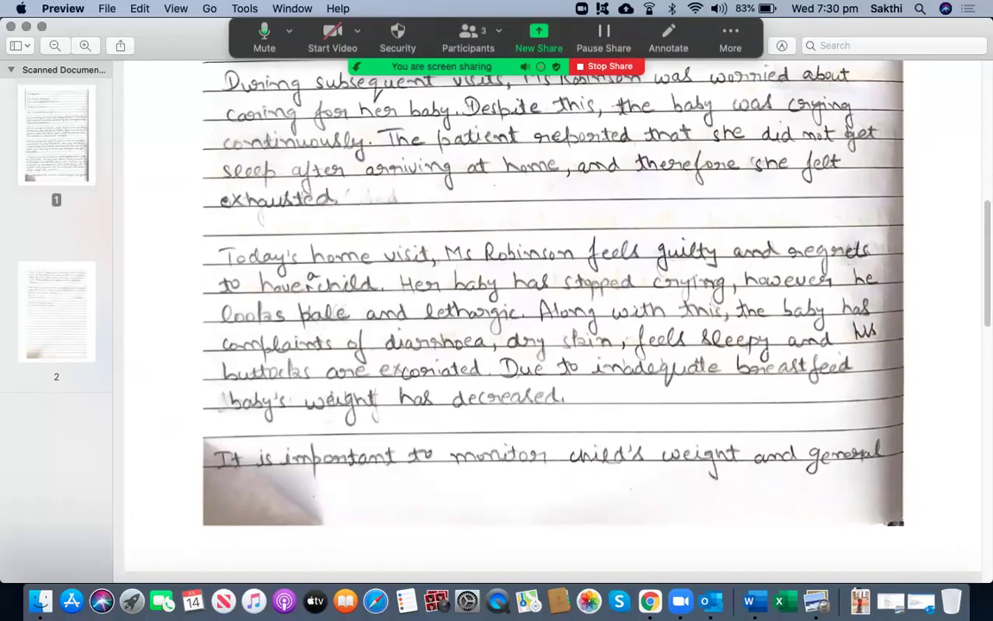
Step: Switch back to the Outlook reply and begin item 6 with 'Today's'
key(super+Tab)
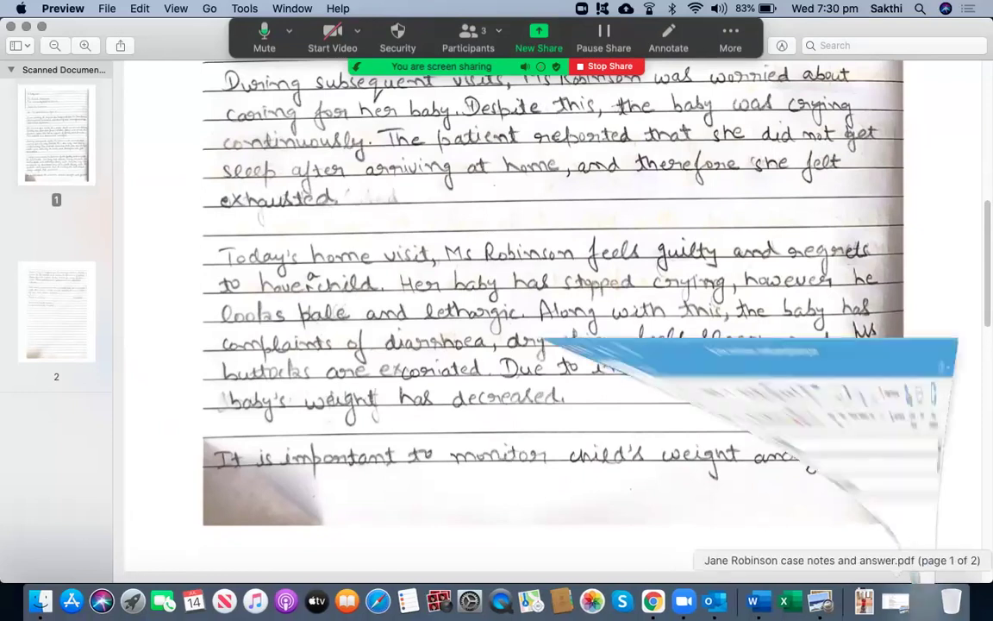
text(To)
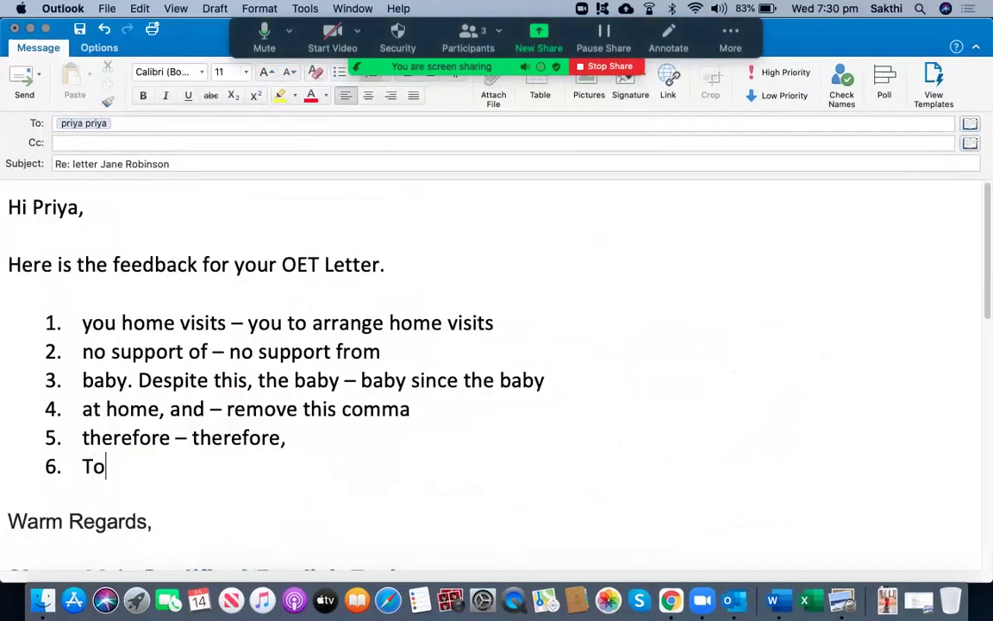
text(day's v)
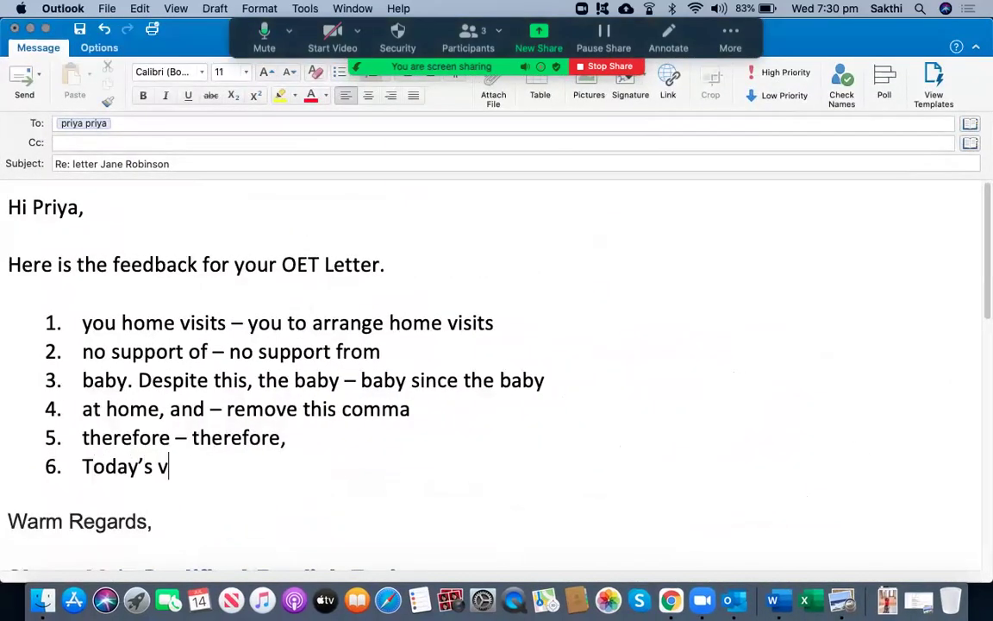
Step: Add item 6 'home visit – During today's home visit,' with 'home visit' as two words
key(BackSpace)
text(home visit)
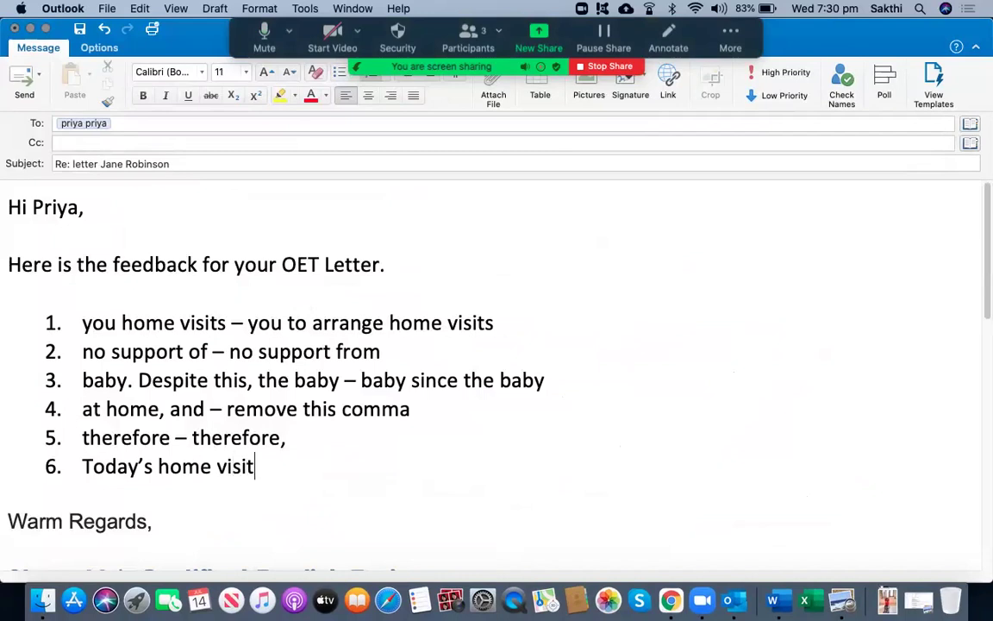
text(, - During today)
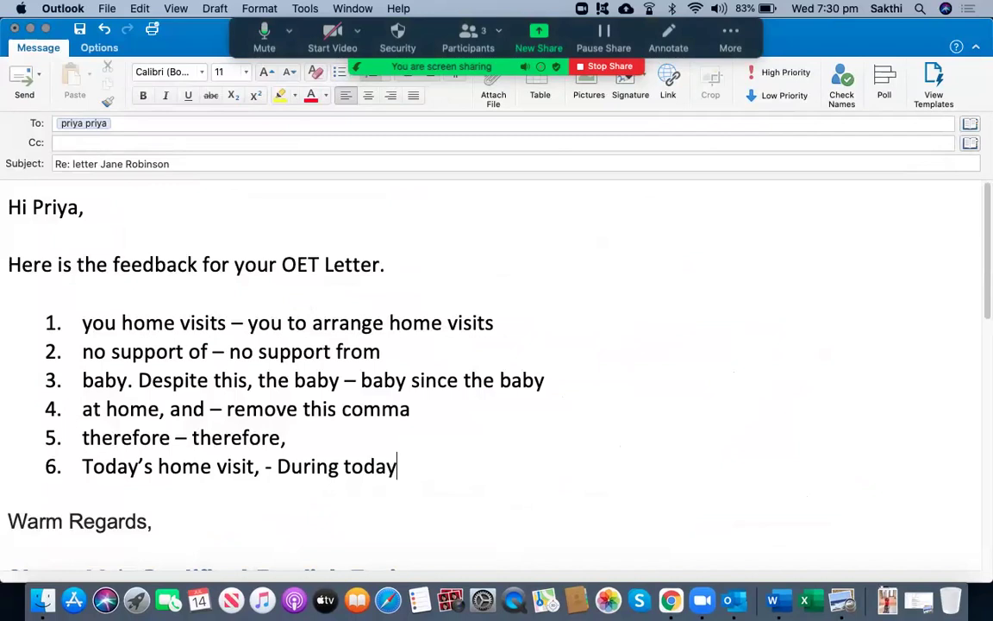
text('s homevis)
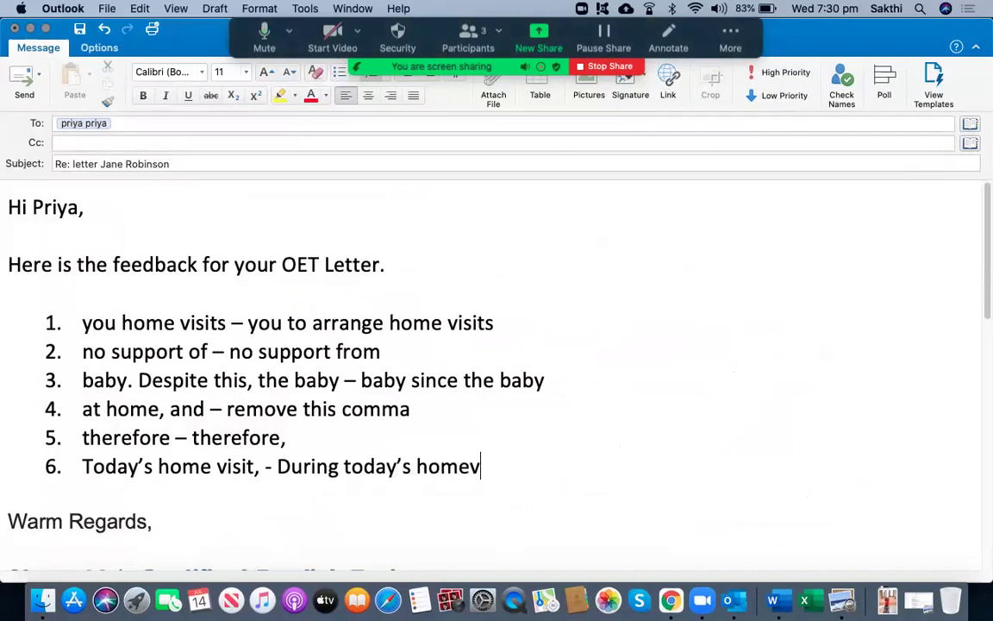
text(it,)
key(Left)
key(Left)
key(Left)
key(Left)
key(Left)
key(Right)
key(Right)
key(Right)
key(Right)
key(Right)
key(Right)
key(Return)
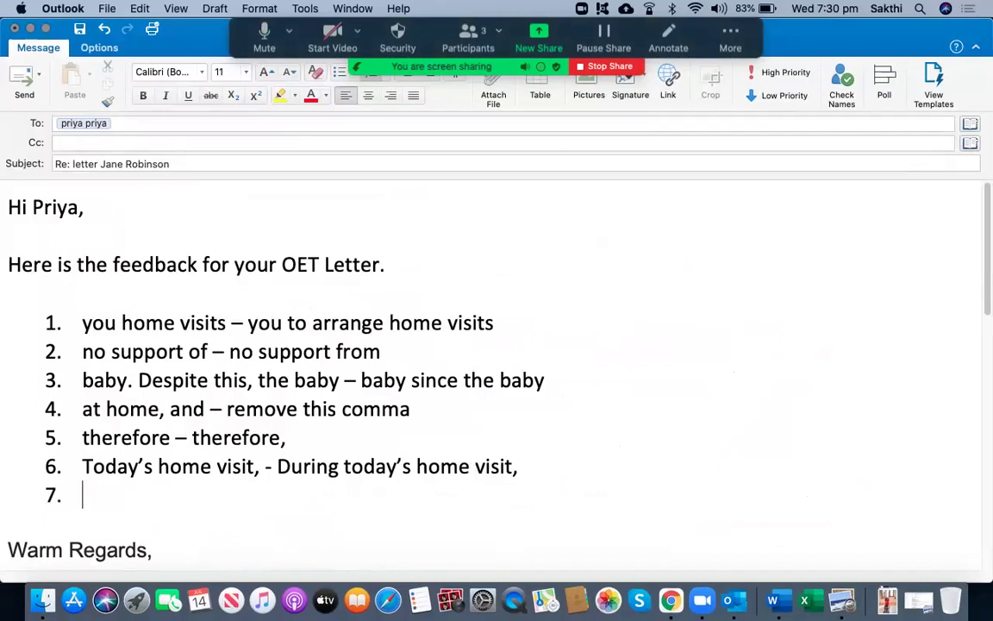
Step: Check the scanned letter, then add item 7 'however – however,'
click(30, 29)
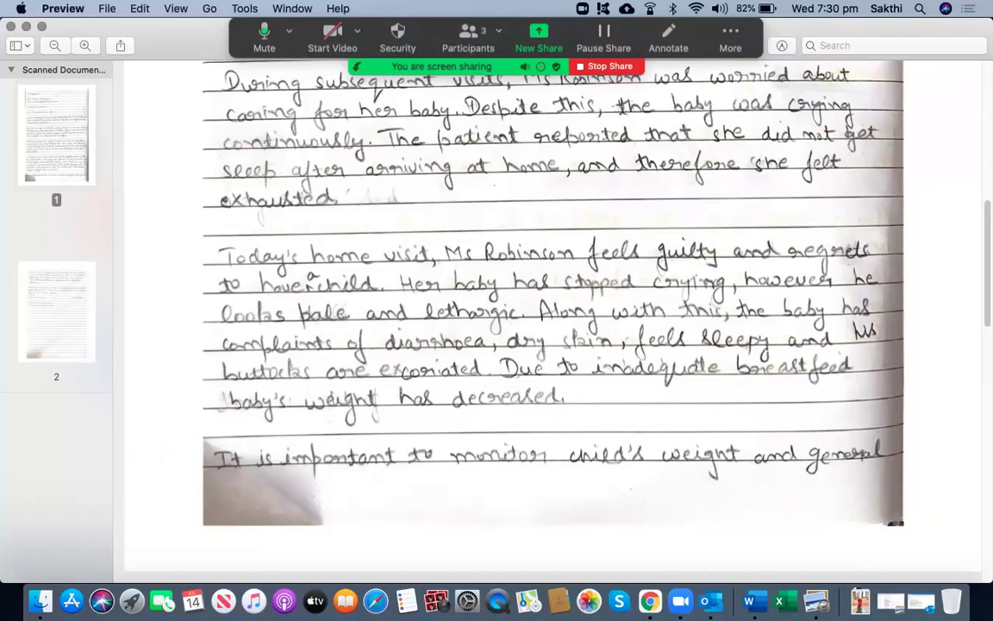
click(922, 601)
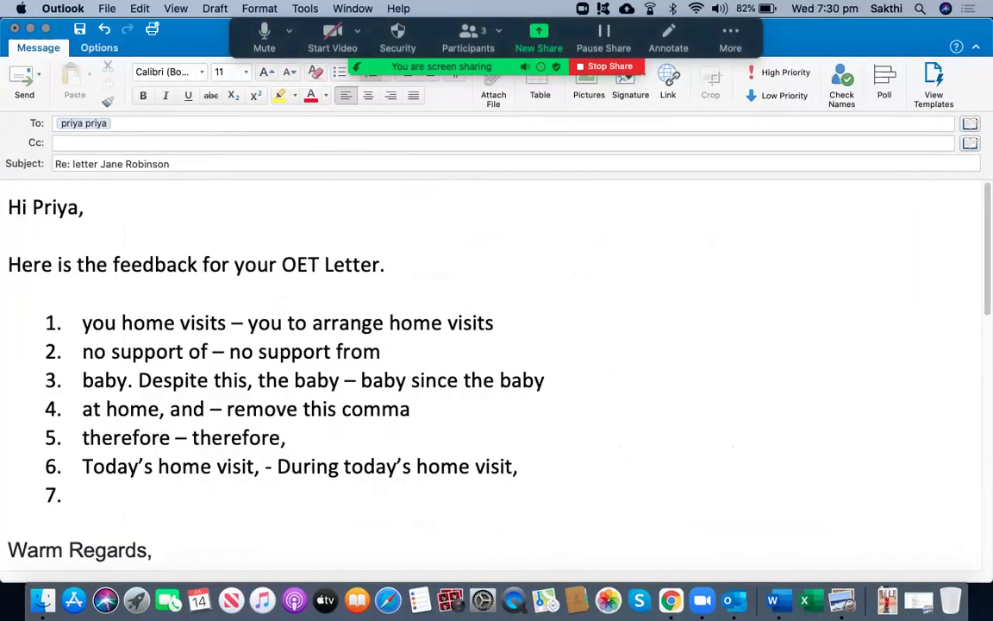
text(hoe)
key(BackSpace)
text(wever -)
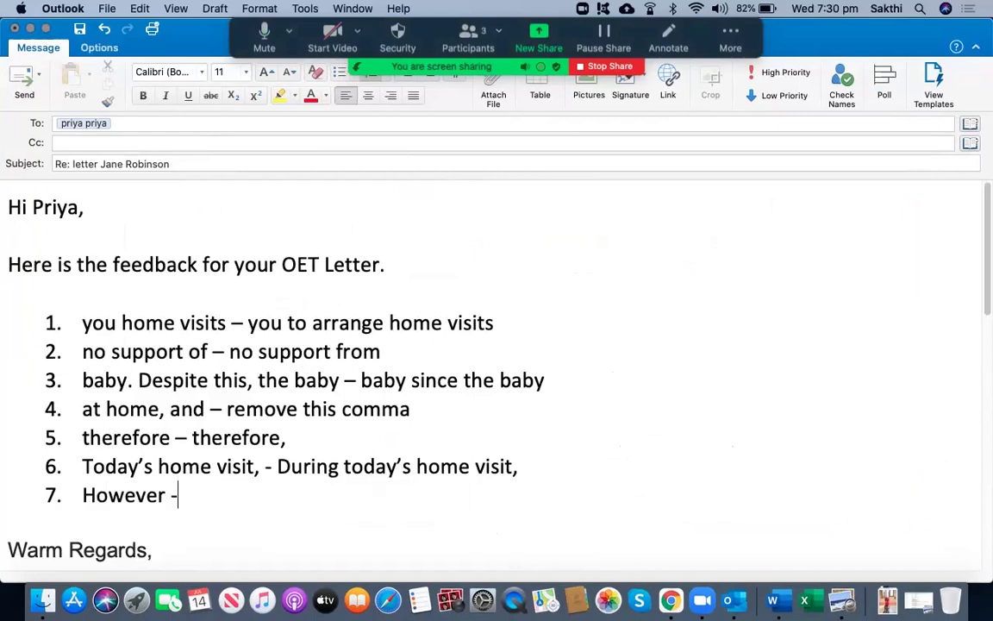
text( however,)
key(Return)
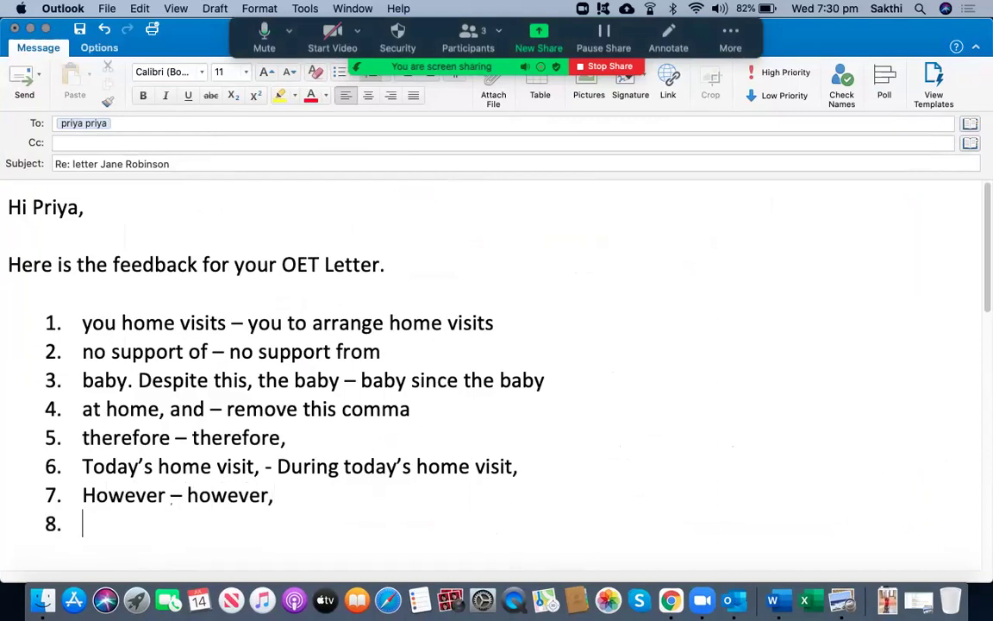
Step: Lowercase the H of 'However' in item 7 and return to the empty item 8
click(95, 495)
key(BackSpace)
text(h)
click(83, 523)
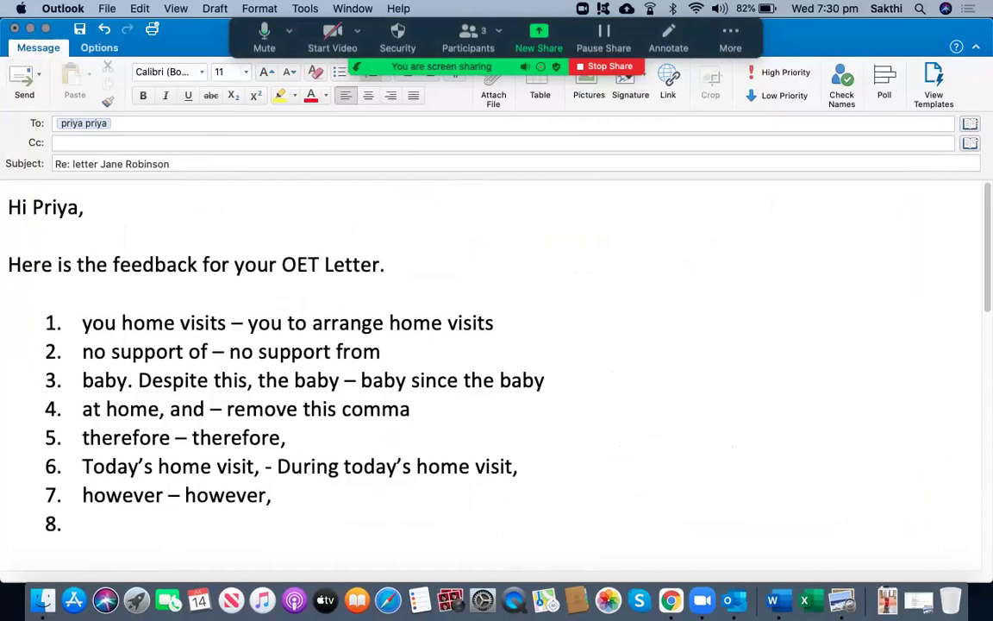
Step: Switch to Preview to view the letter's paragraph on the baby's decreased weight
key(ctrl+Right)
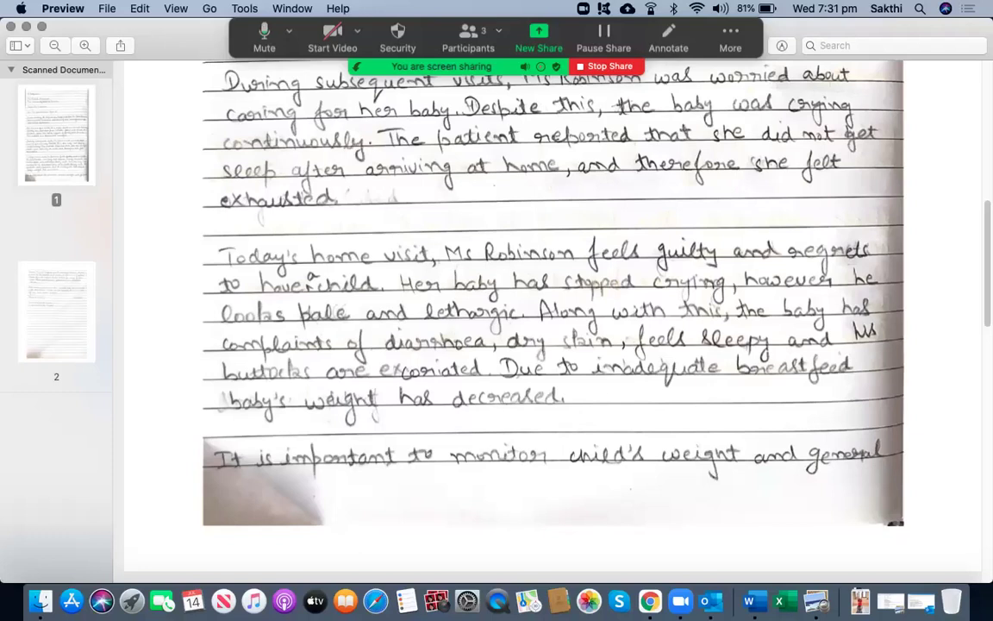
Step: Add item 8 'feels sleepy – sleepiness', start item 9, and minimise the reply to show the letter
key(super+Tab)
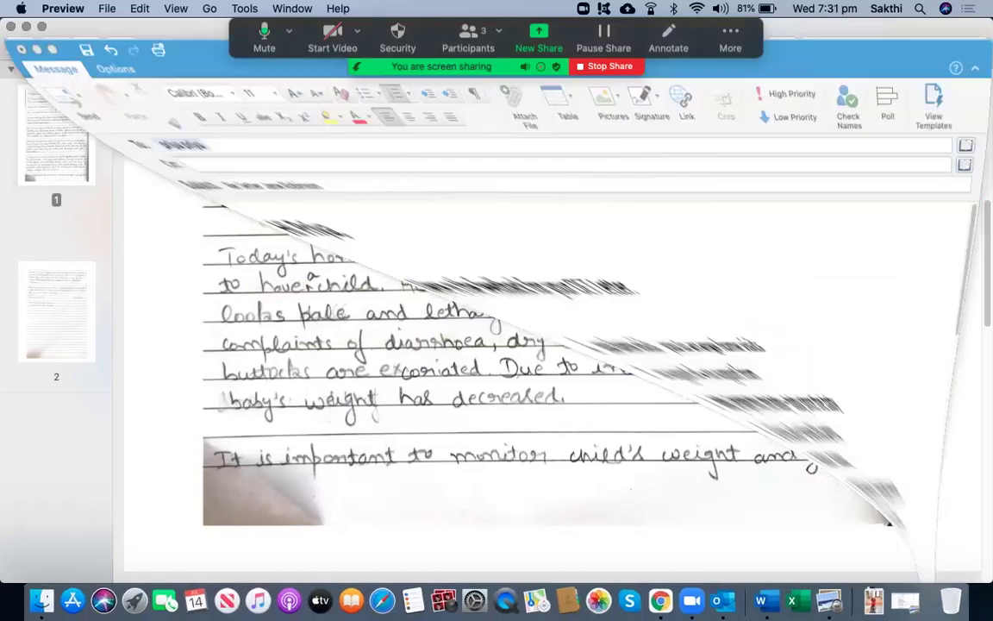
text(fee)
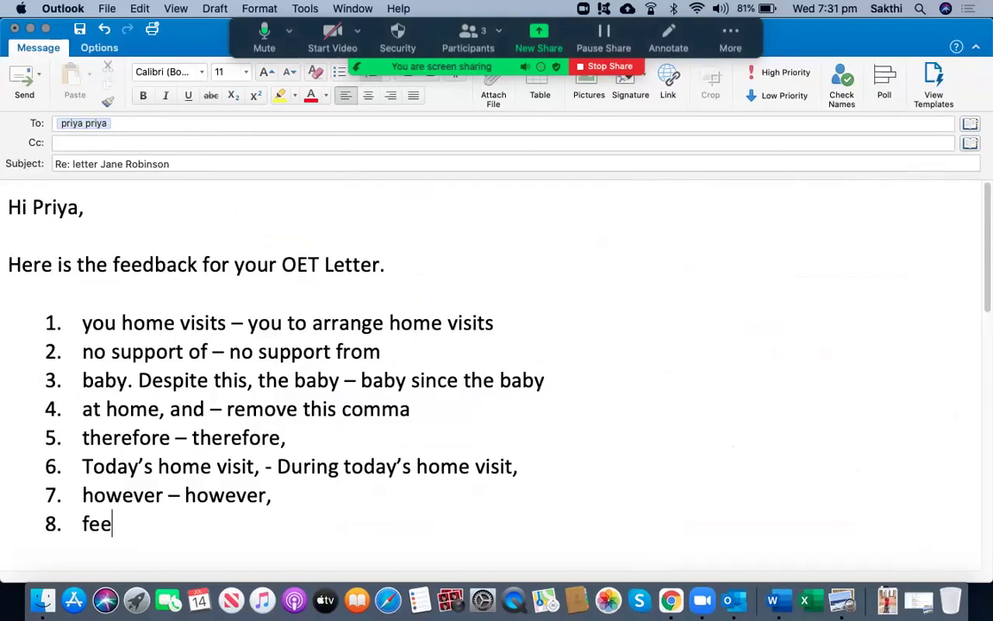
text(ls sleep)
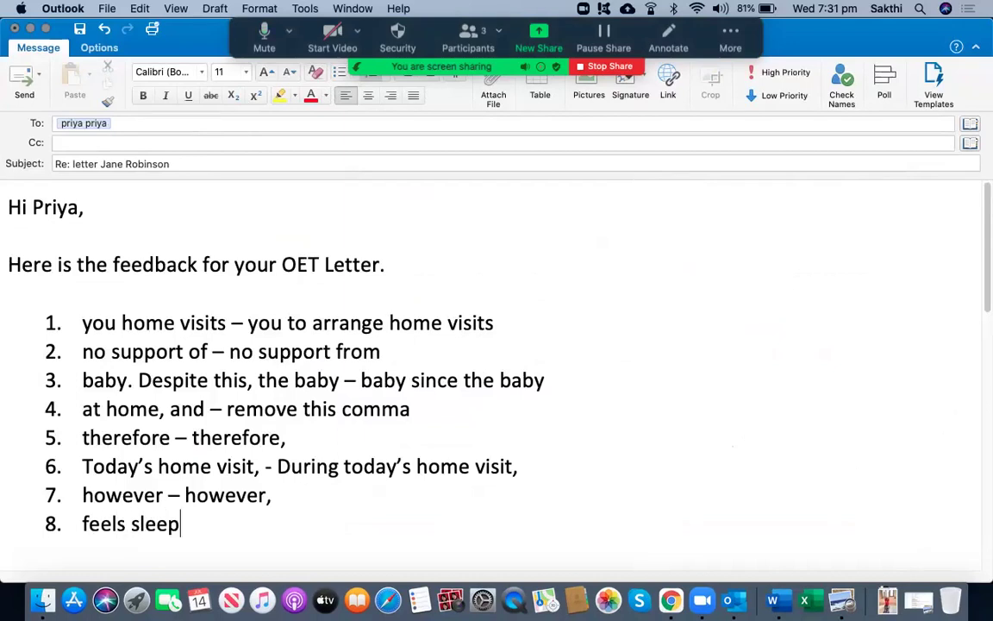
text(y - sleepiness)
key(Return)
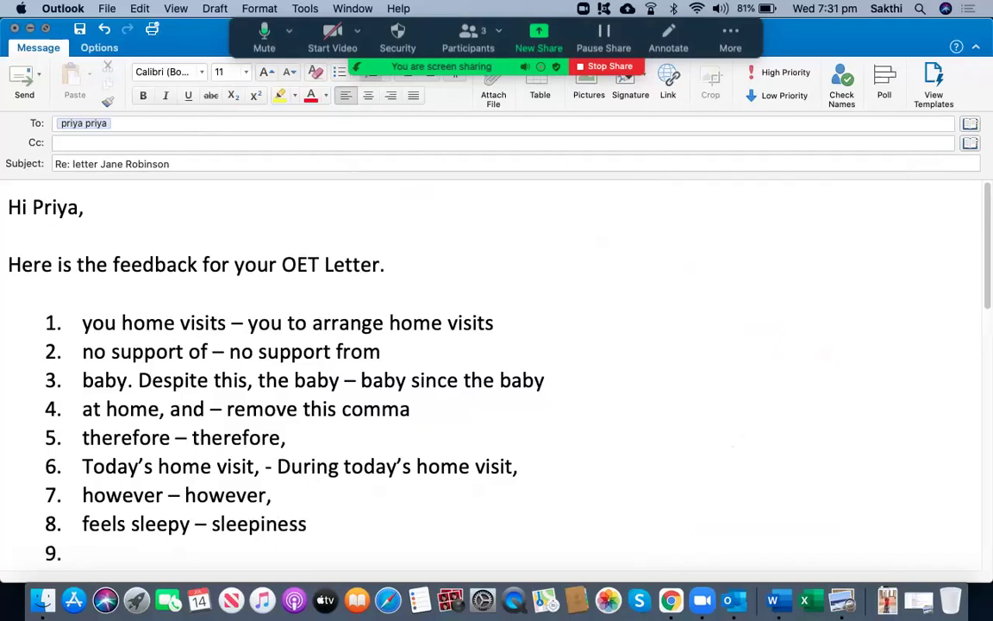
key(super+m)
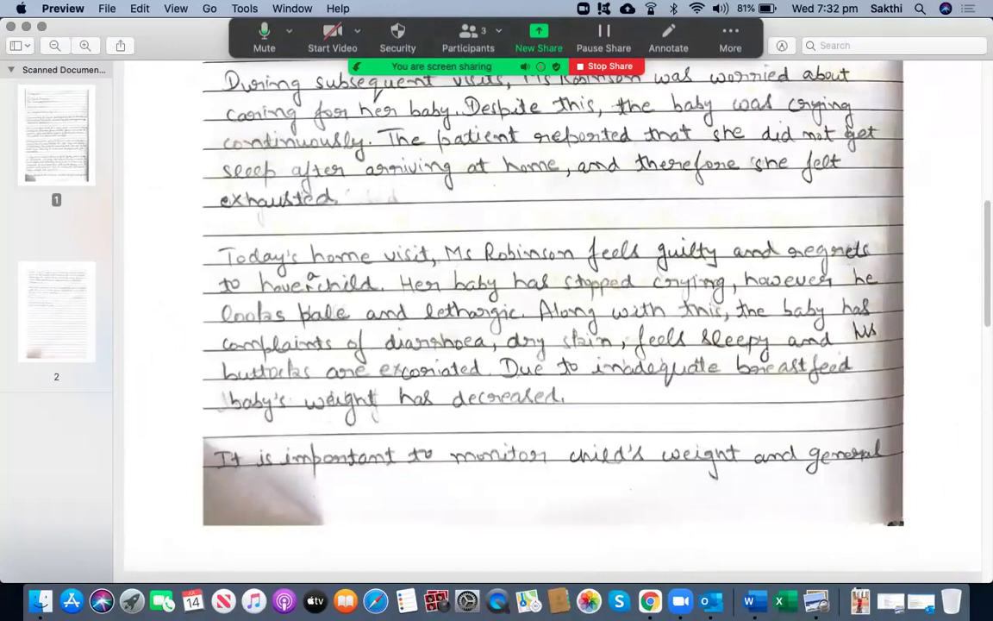
Step: Add item 9 'breastfeed – breastfeed,', correcting the misspelled 'brestfeed'
key(super+Tab)
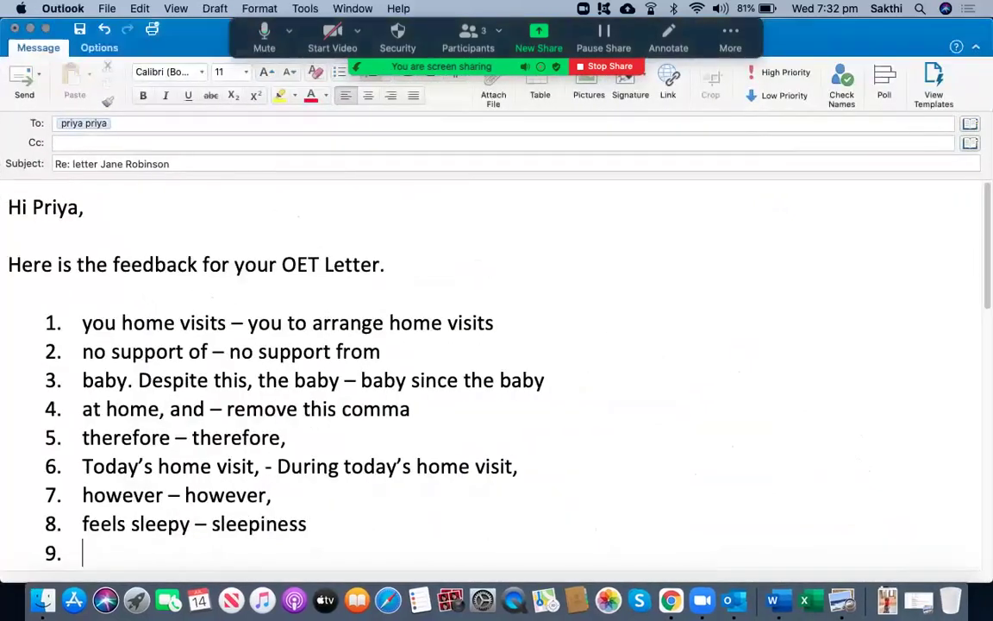
text(breastfe)
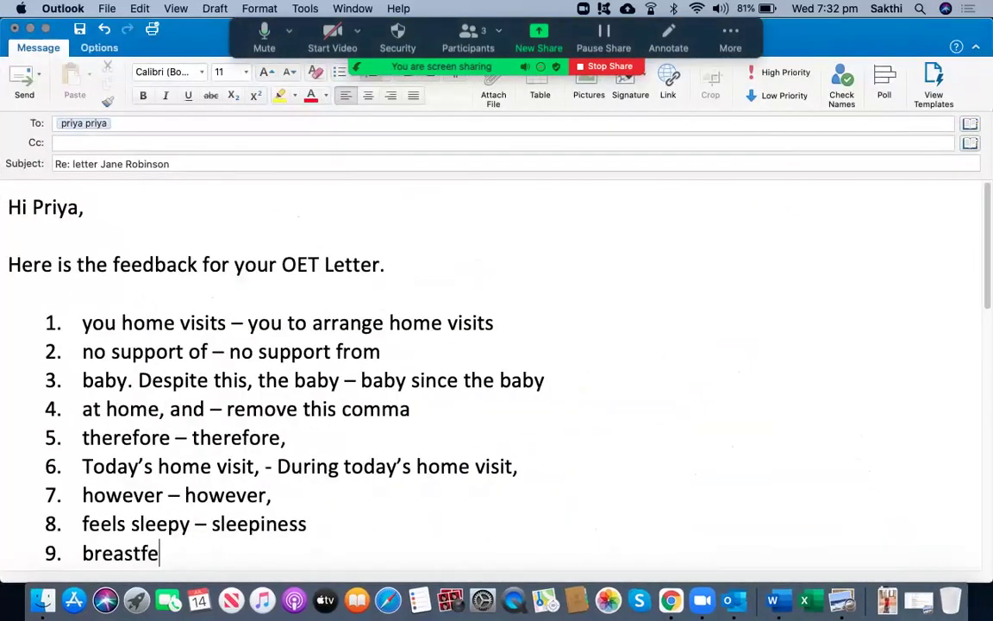
text(ed - bres)
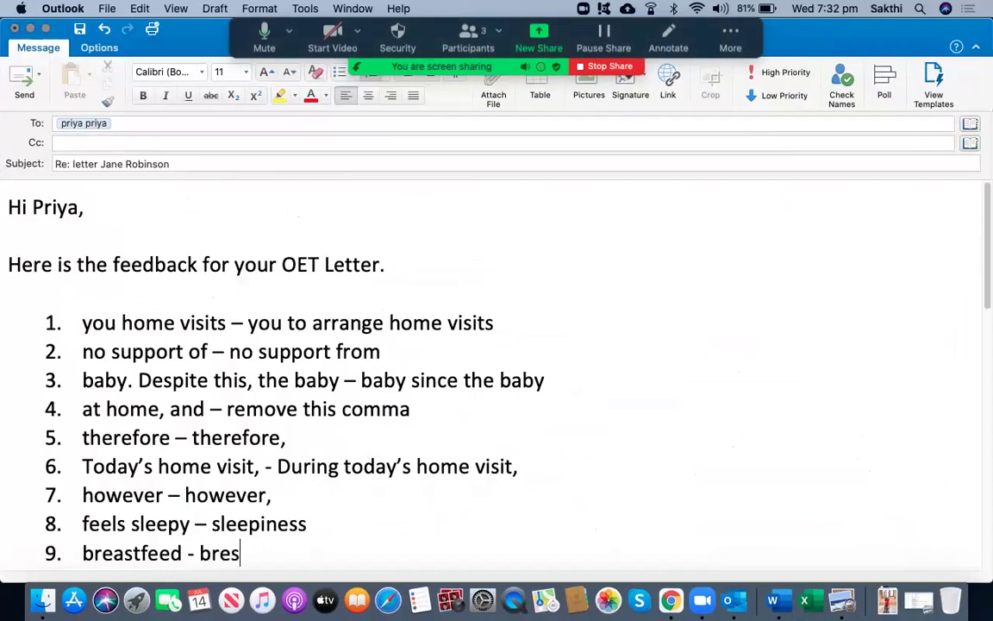
text(tfeed,)
key(Return)
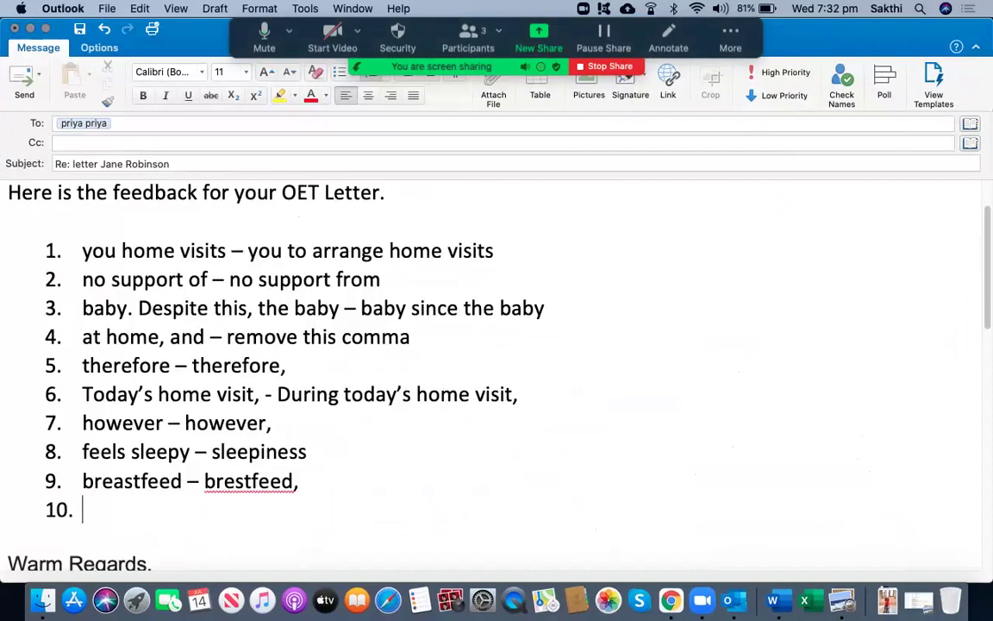
click(235, 481)
text(a)
click(78, 509)
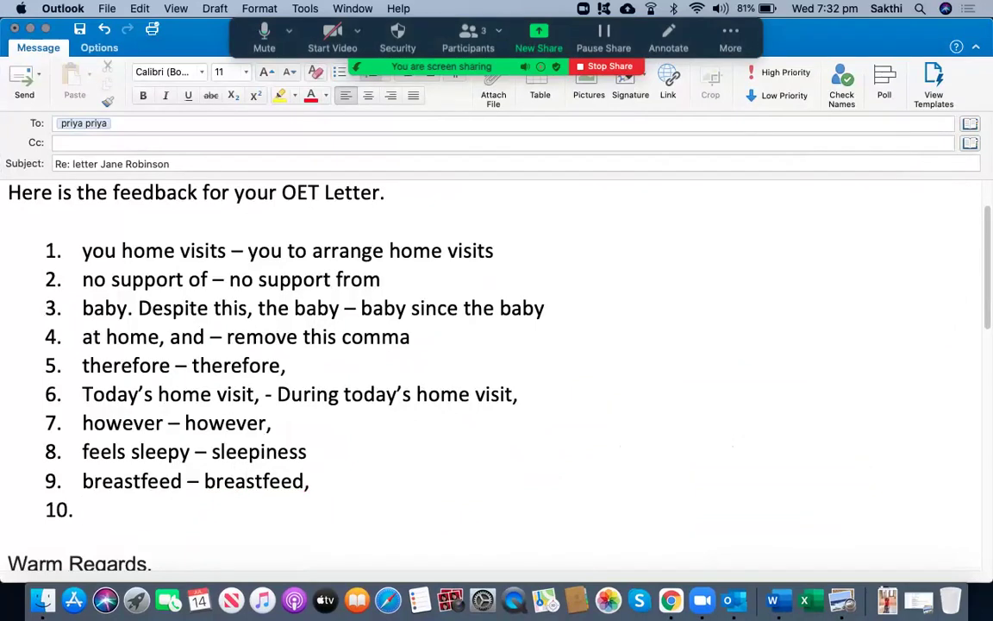
Step: Read further in the letter and add item 10 'has decreased – has been decreased'
key(super+Tab)
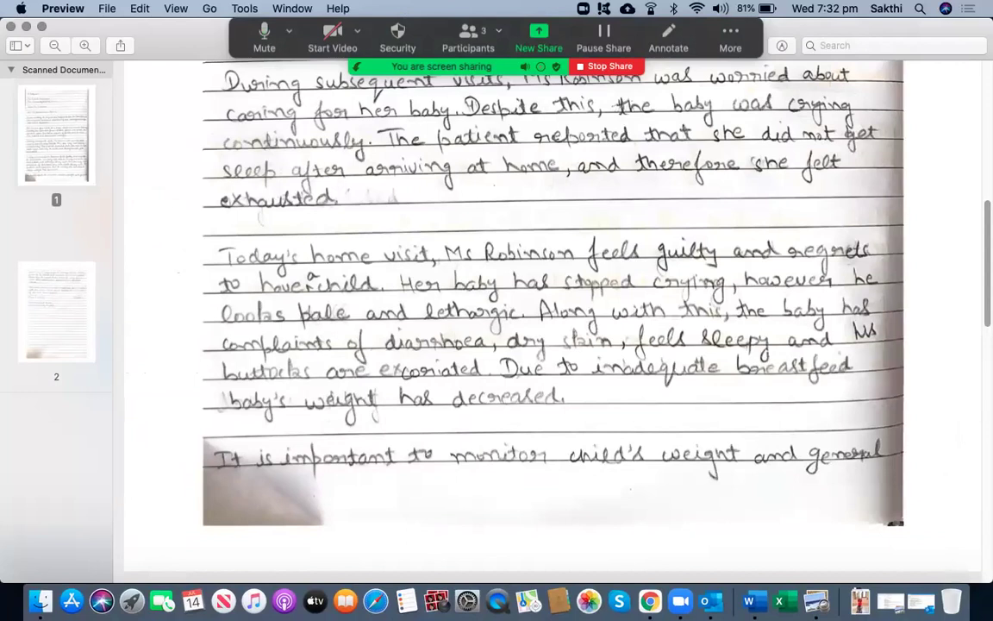
scroll(552, 294, down, 5)
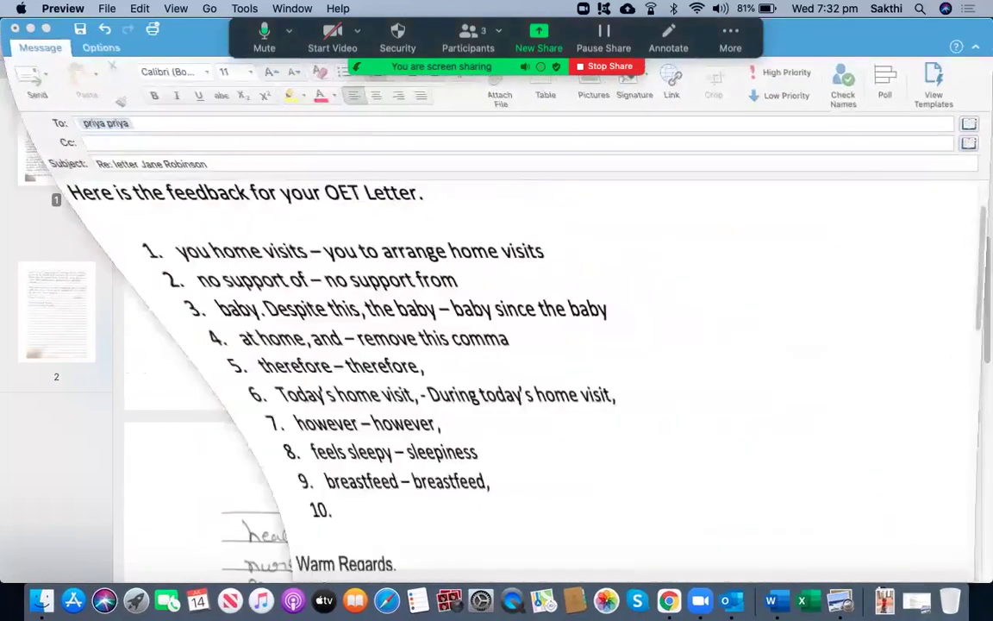
text(has )
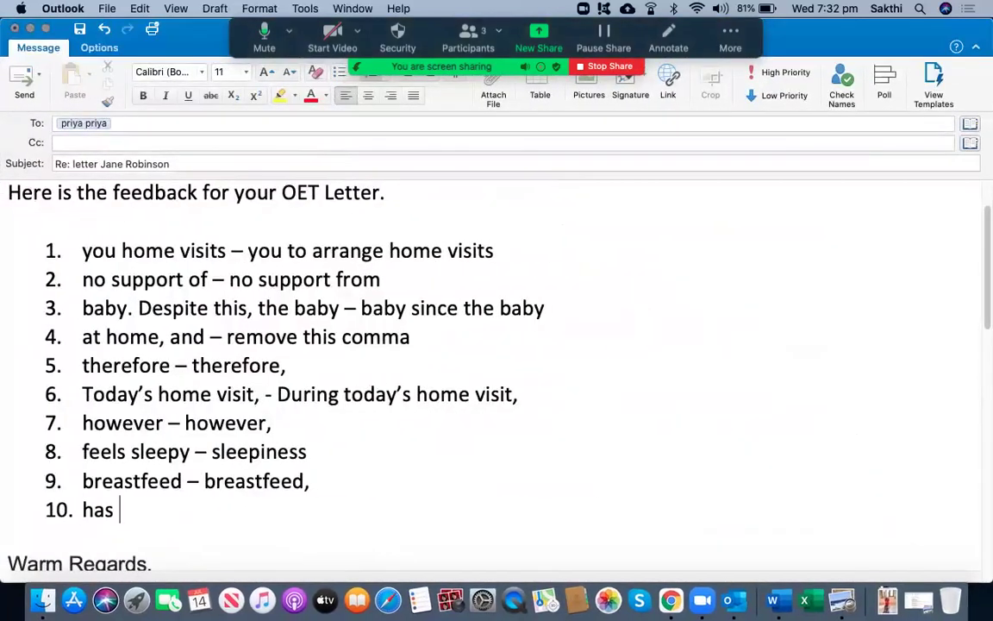
text(decreased )
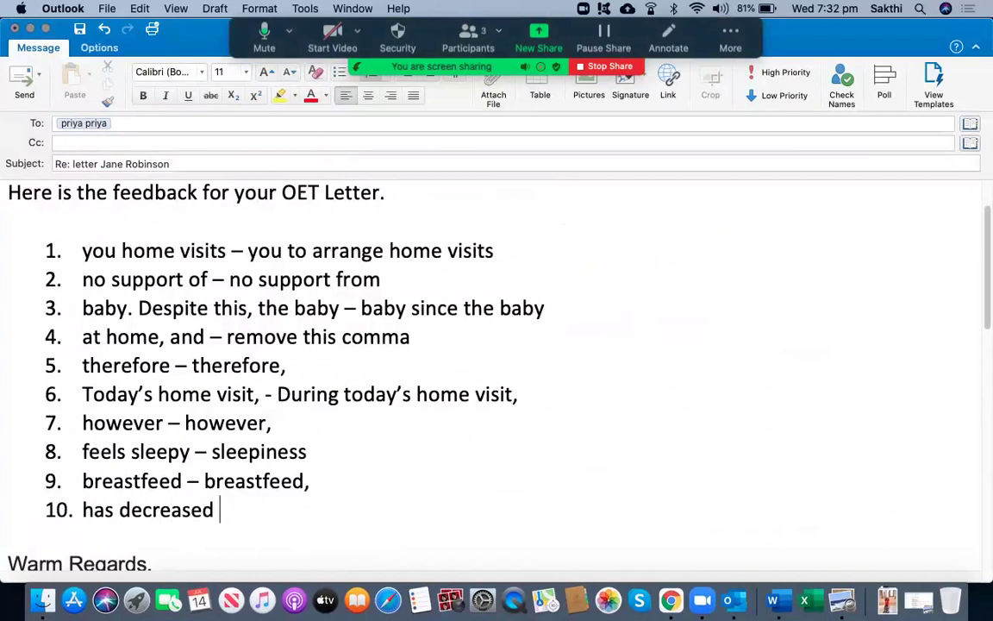
text(- has been )
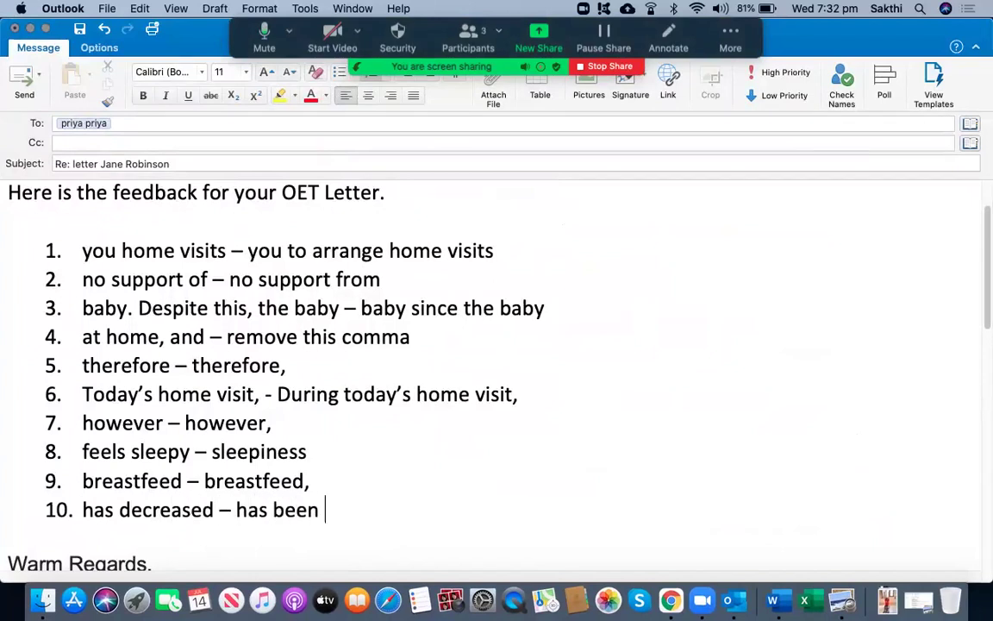
text(decreased)
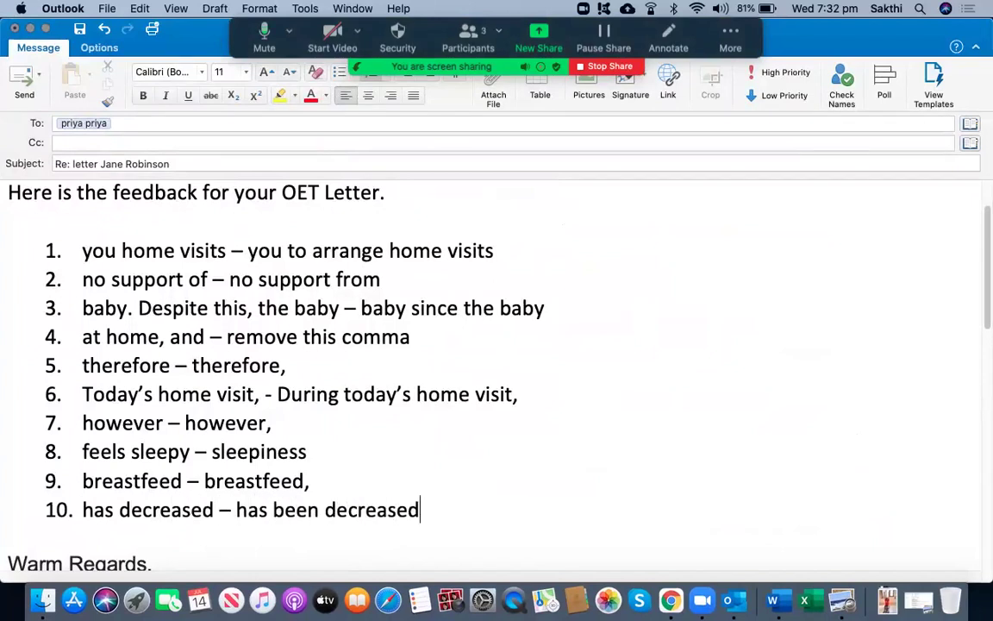
key(Return)
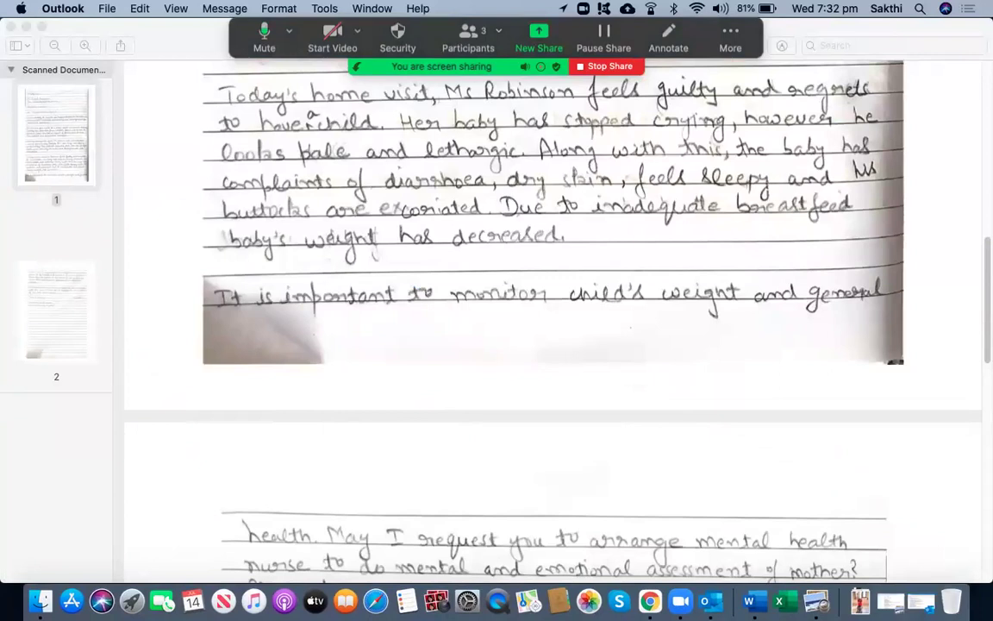
Step: Add item 11 'arrange mental health nurse – arrange a mental health nurse' and start item 12
scroll(552, 328, down, 5)
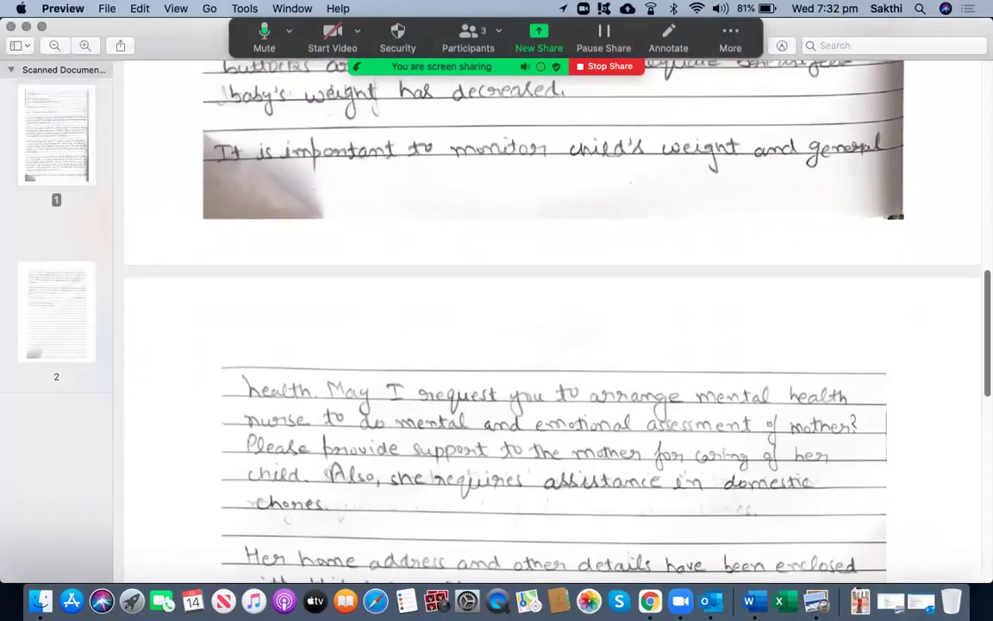
scroll(552, 327, down, 1)
scroll(551, 328, down, 4)
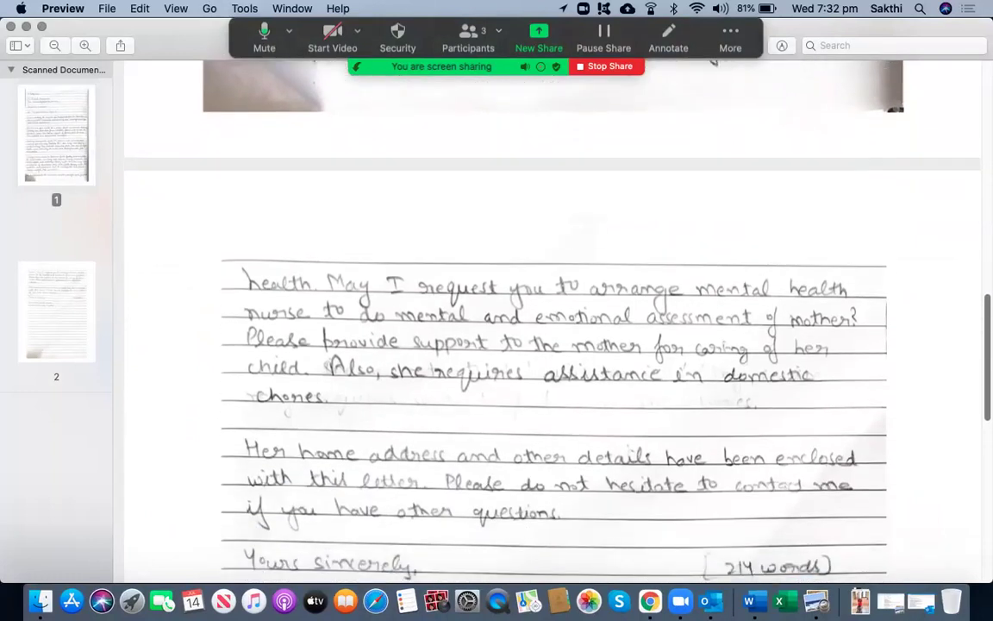
scroll(552, 327, down, 1)
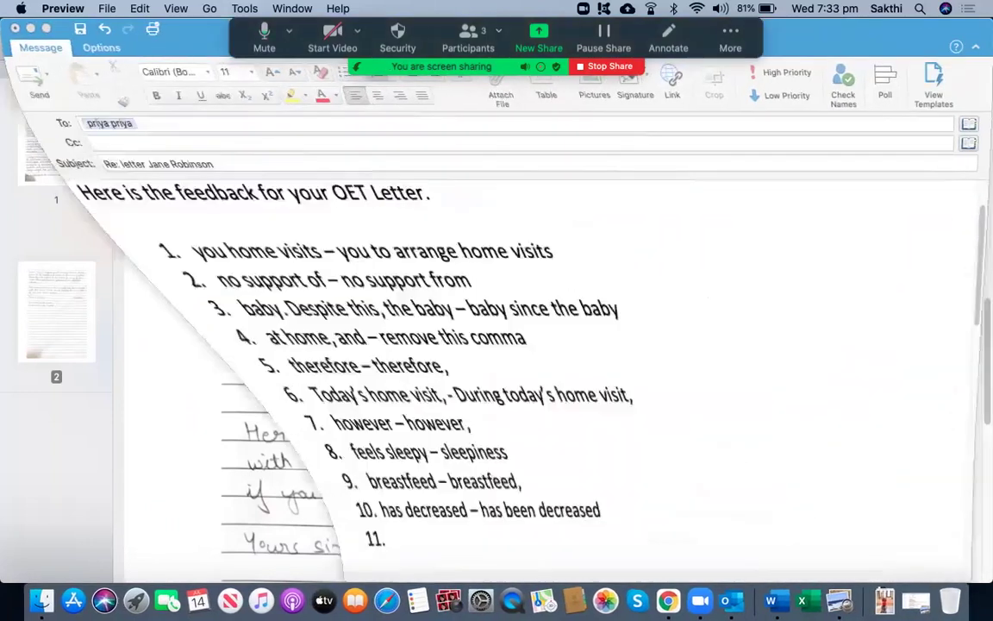
text(arra)
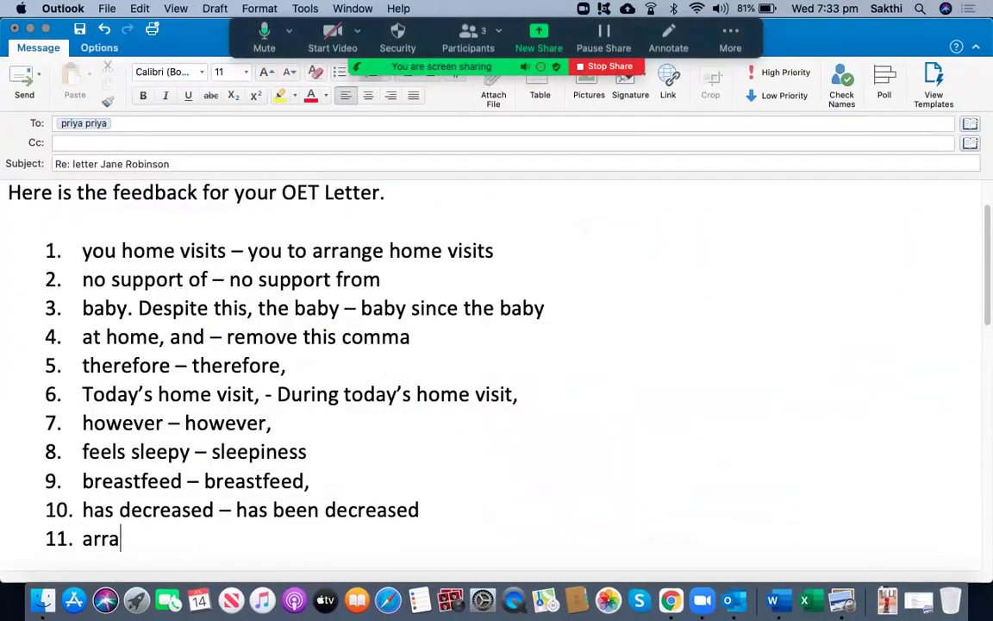
text(nge me)
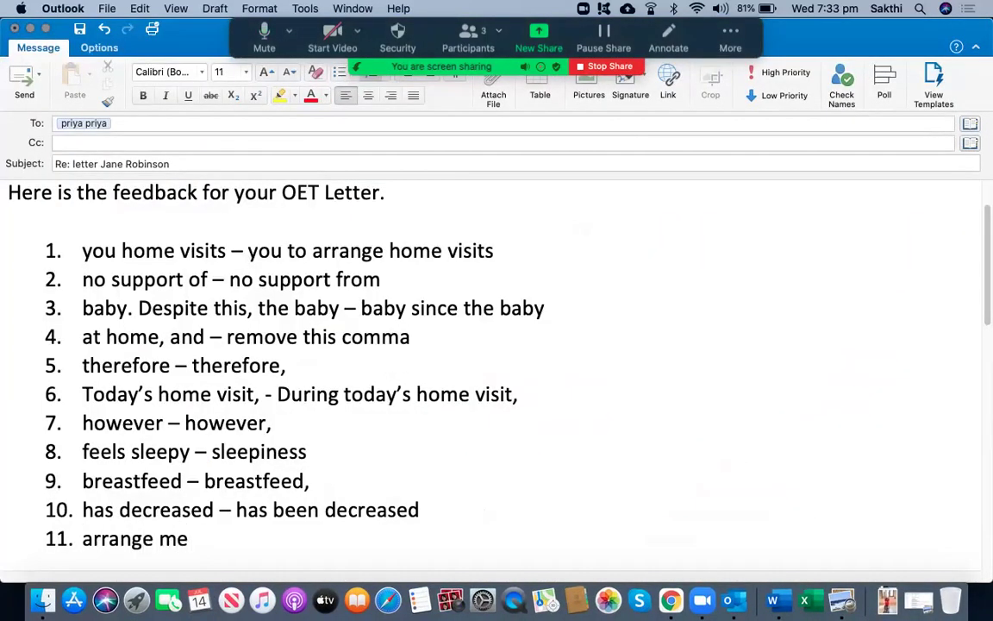
text(ntal health )
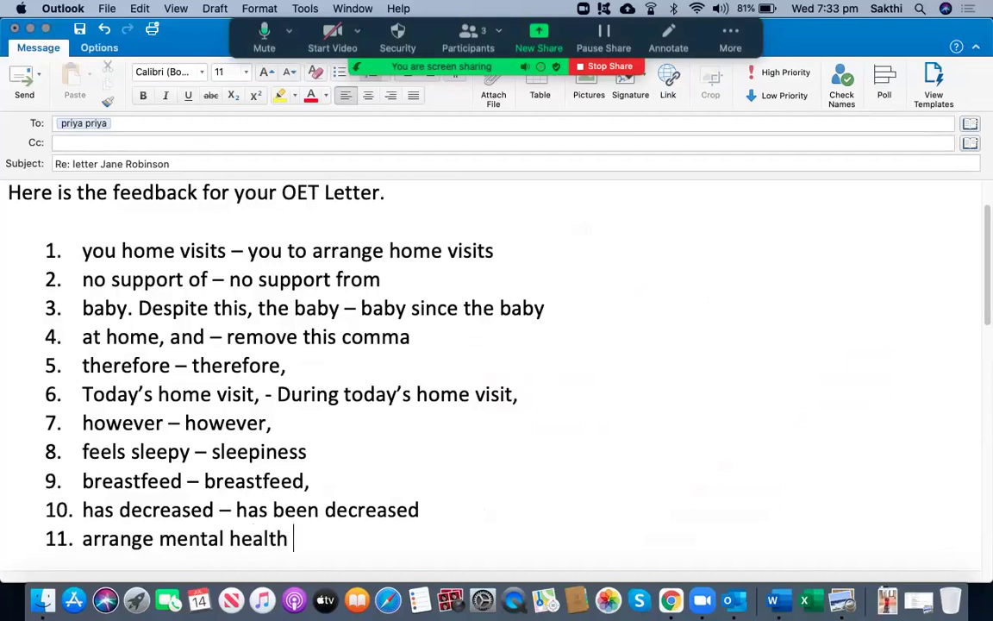
text(nurse - arrage)
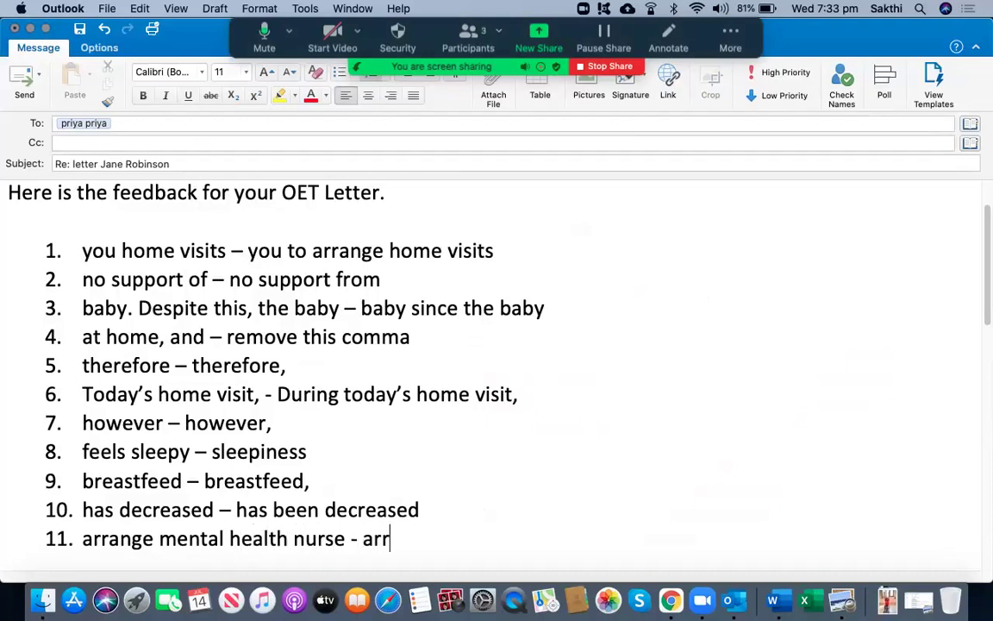
key(Left)
key(Left)
key(Left)
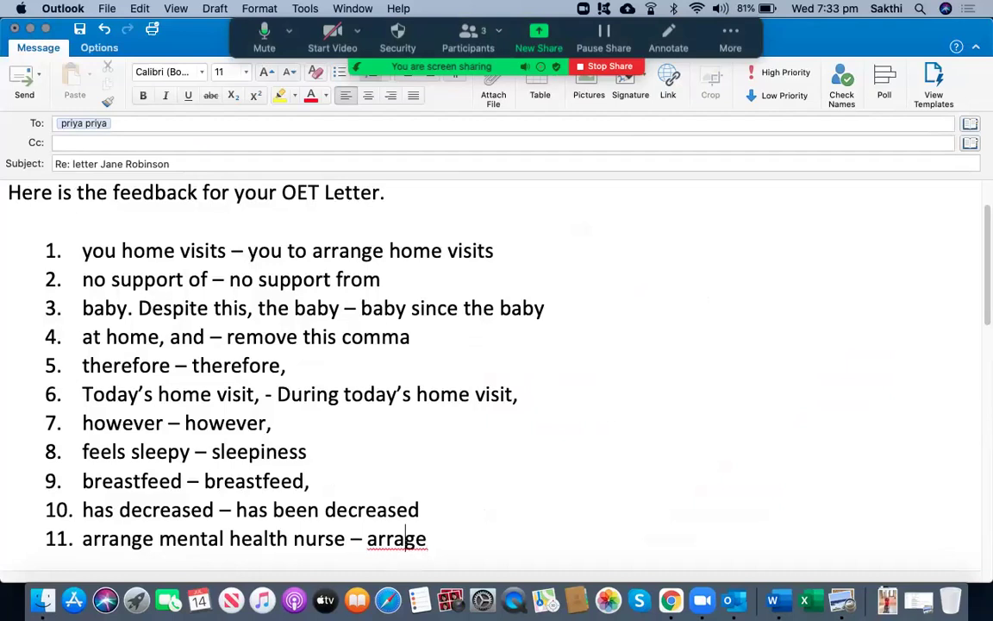
text(n)
key(Down)
key(Left)
text(a mental healt)
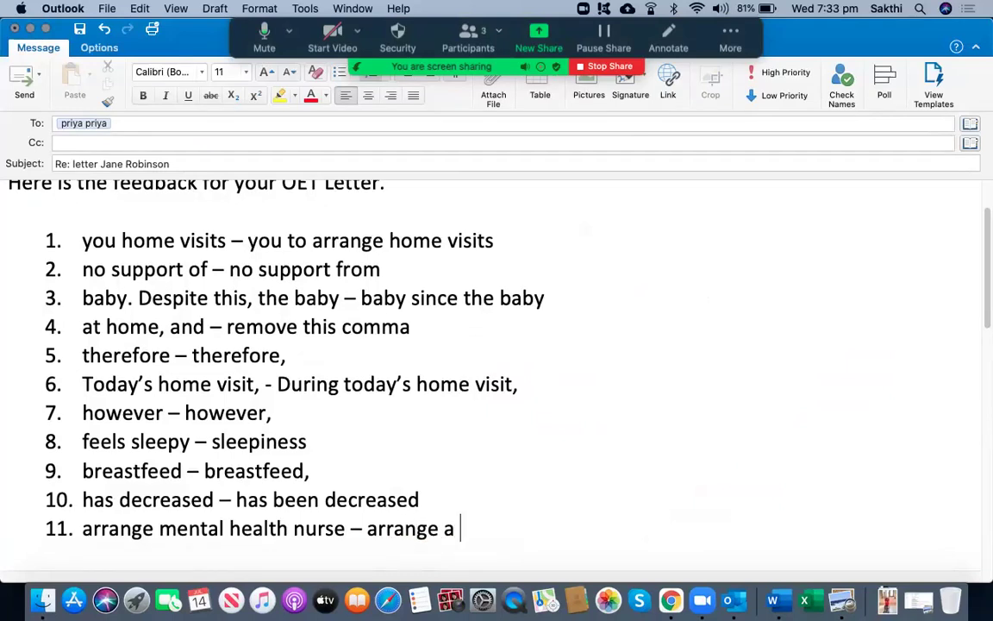
text(h nurse)
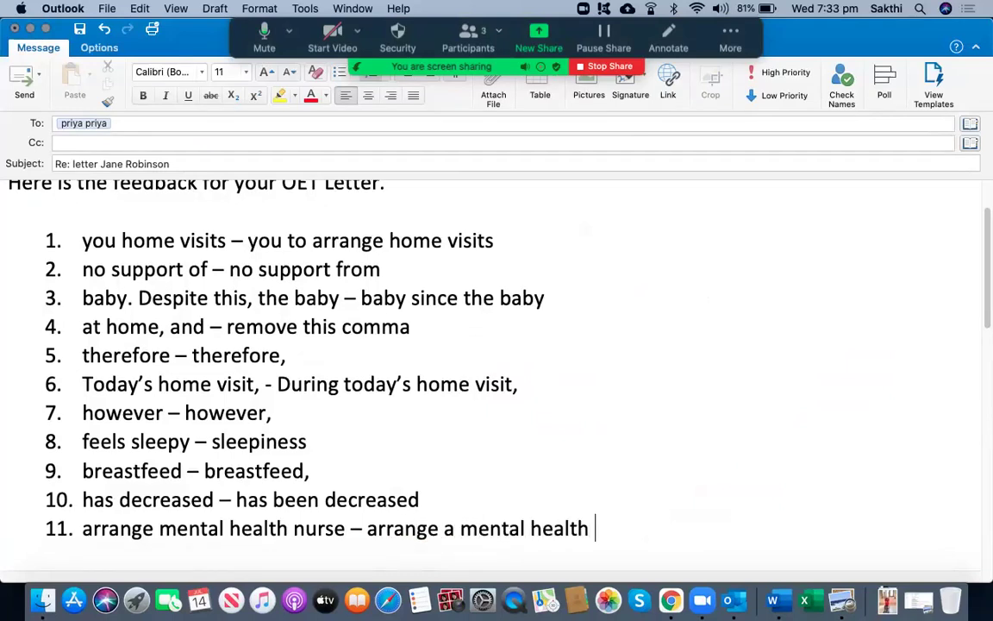
key(Return)
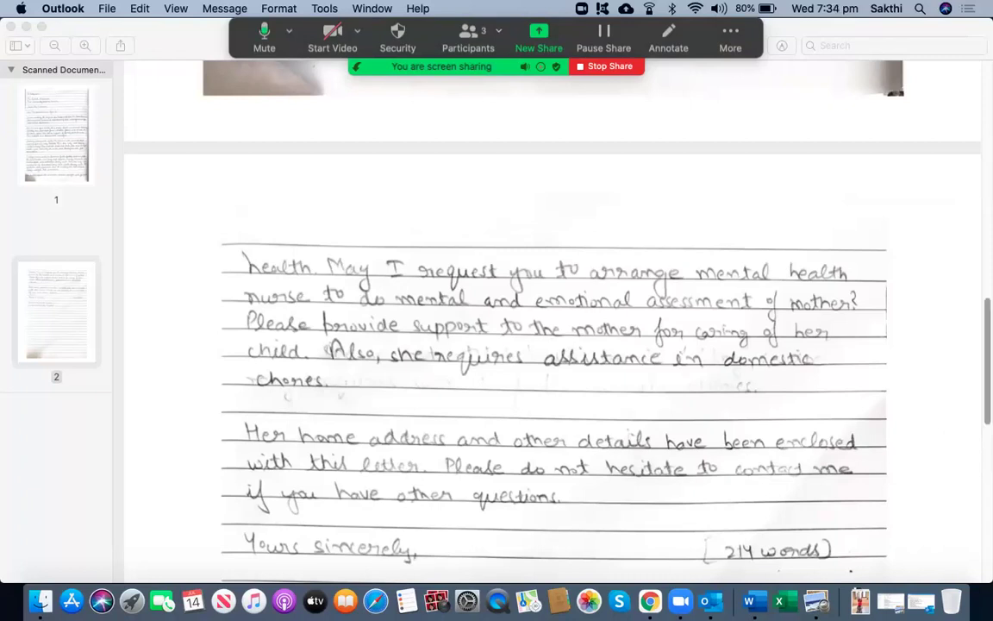
scroll(552, 345, up, 3)
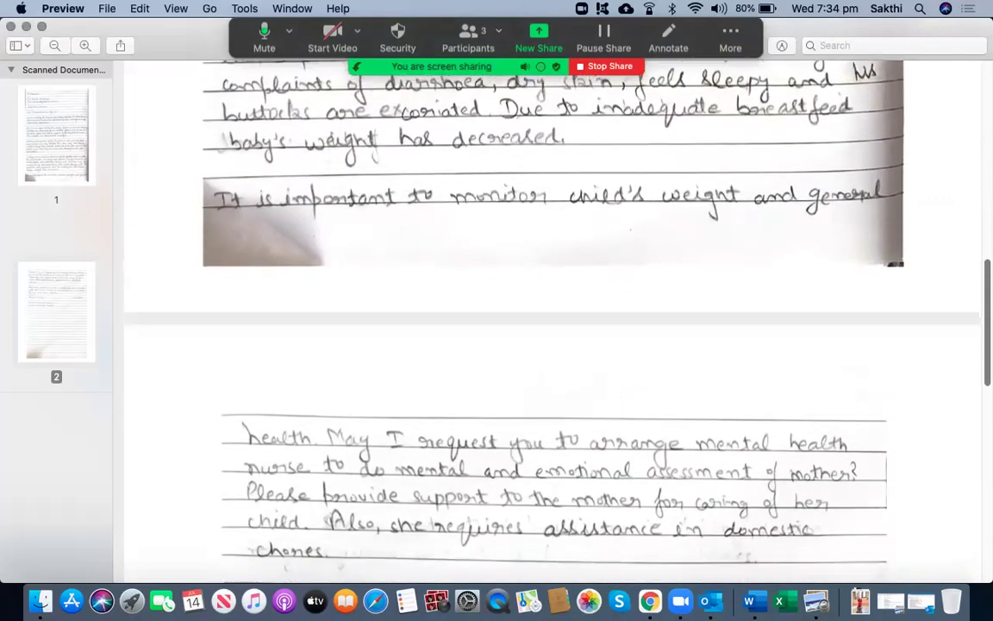
scroll(552, 345, down, 2)
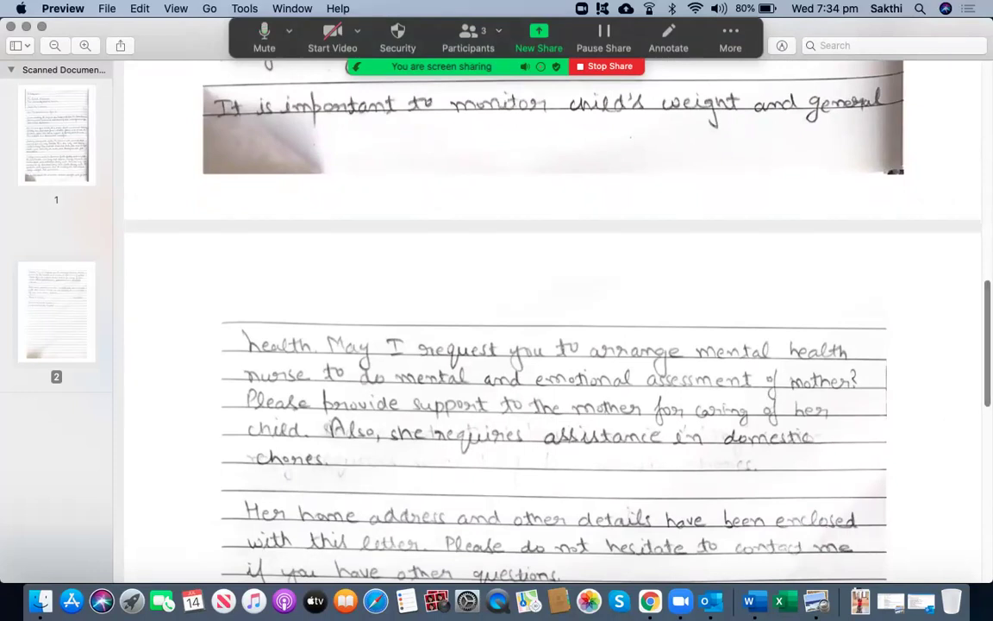
scroll(552, 345, down, 3)
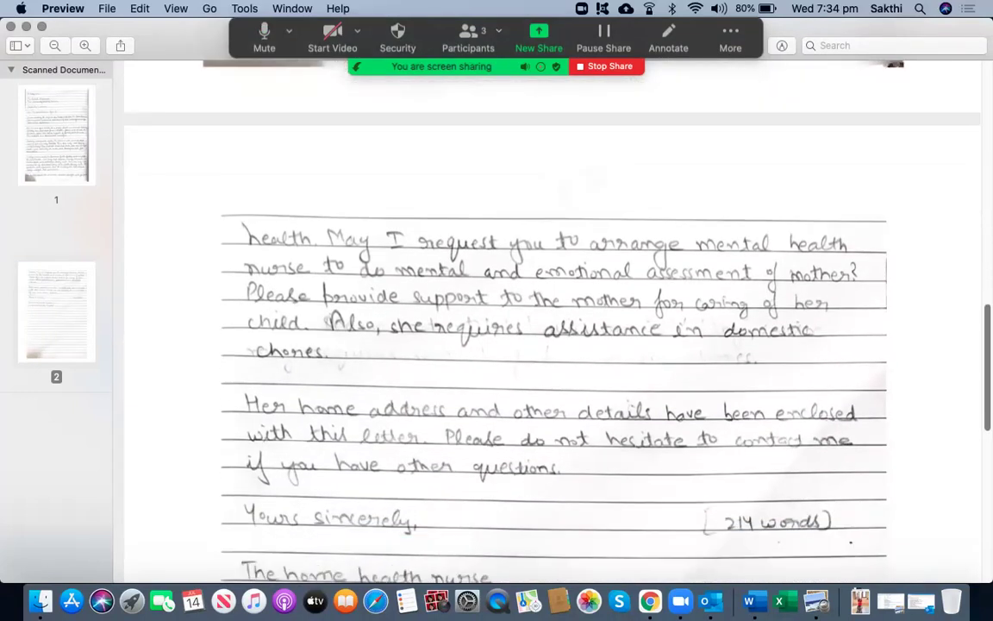
scroll(552, 345, up, 1)
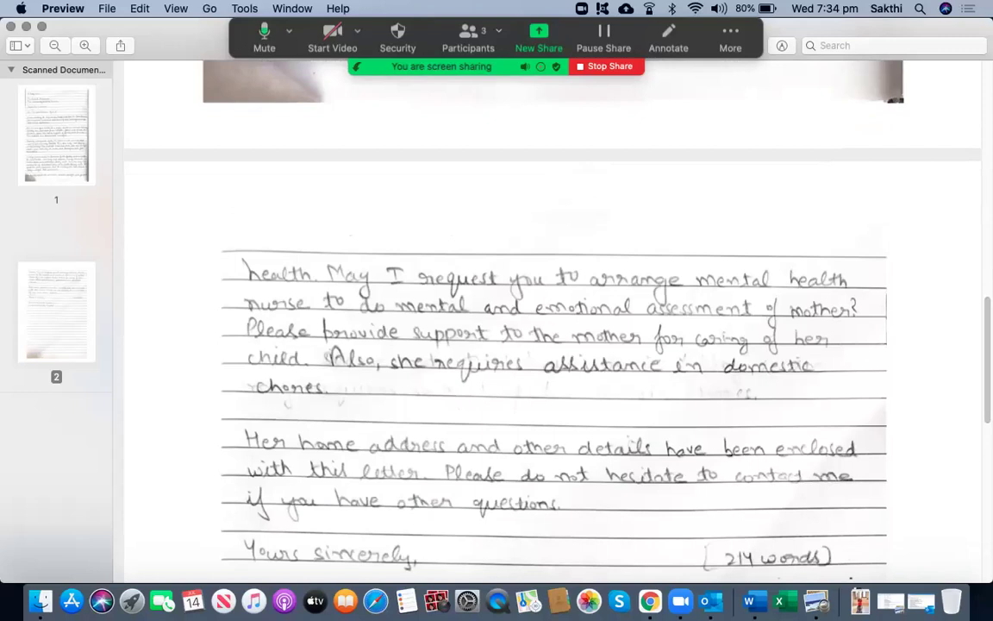
scroll(552, 345, up, 3)
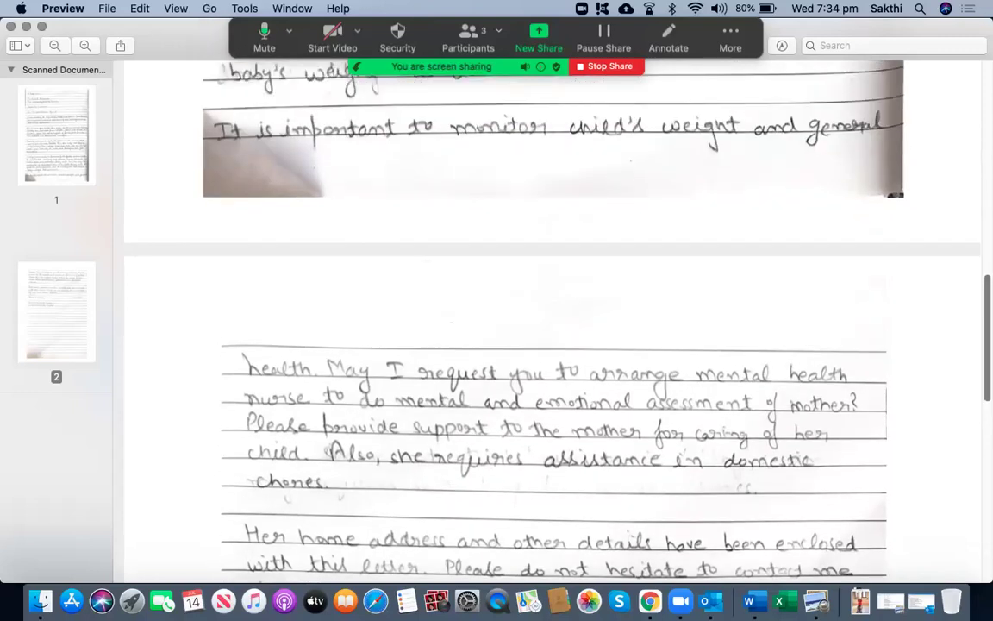
scroll(552, 345, up, 2)
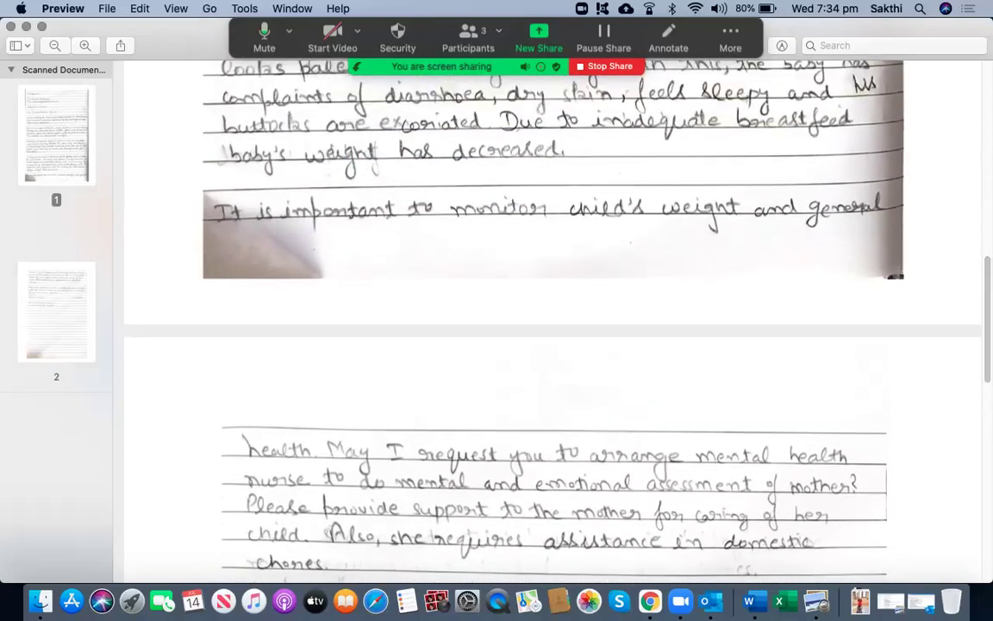